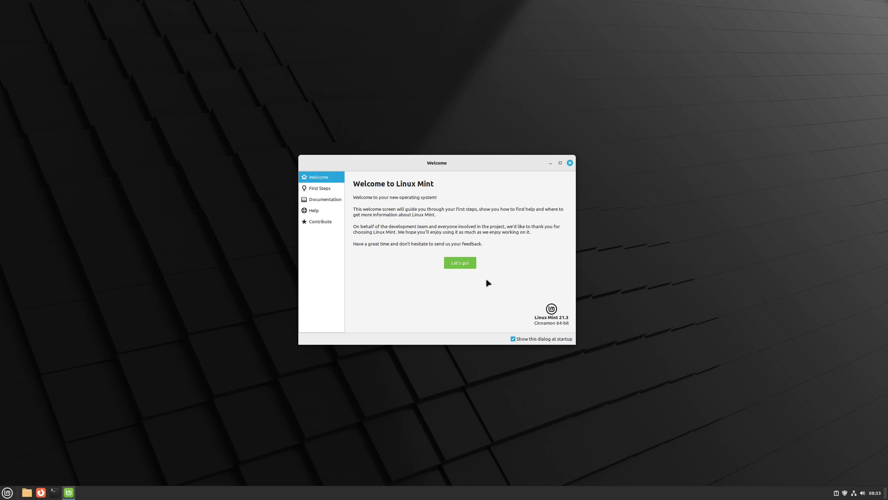
# - Set the desktop theme to the Dark appearance with the green colour through Desktop Colors in the First Steps, and close the theme settings
pyautogui.click(464, 265)
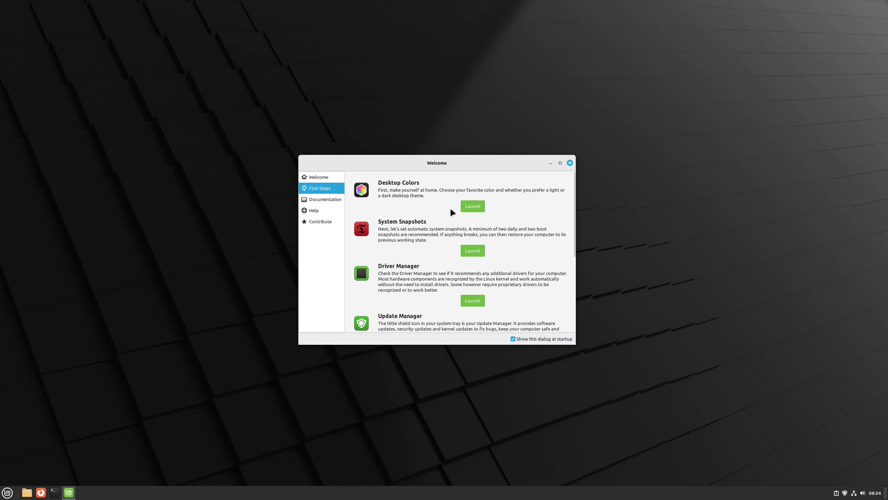
pyautogui.click(472, 206)
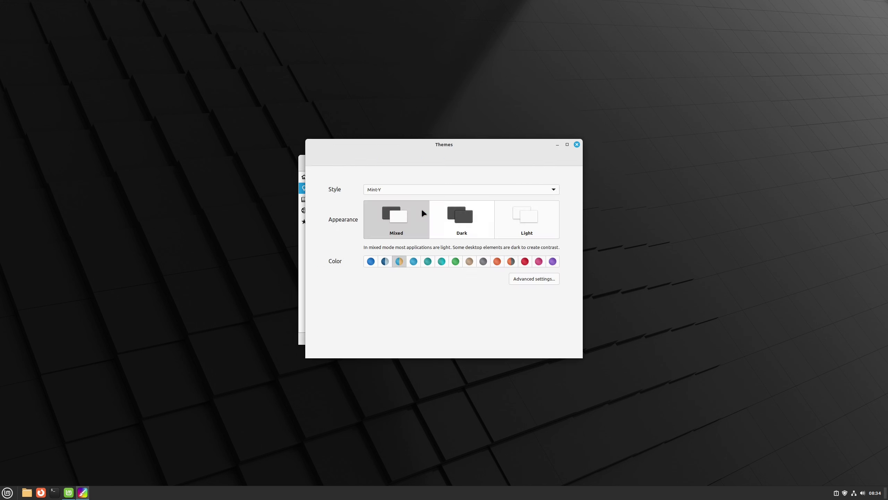
pyautogui.click(451, 222)
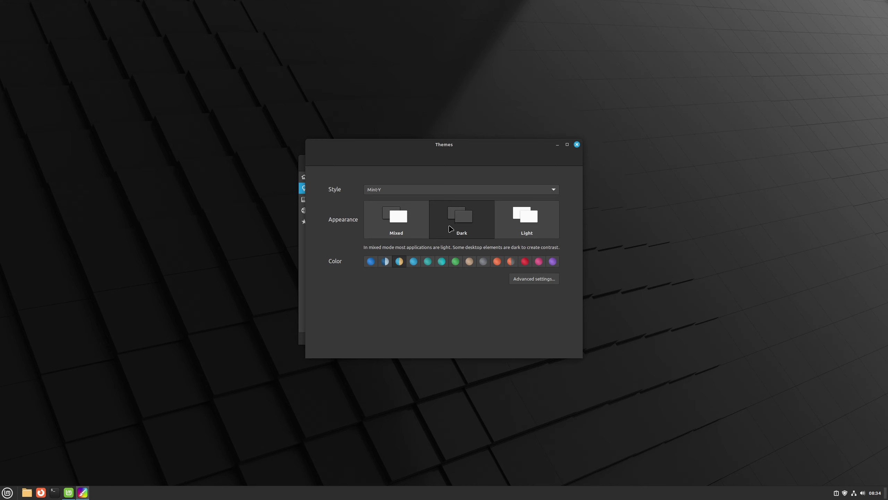
pyautogui.click(455, 262)
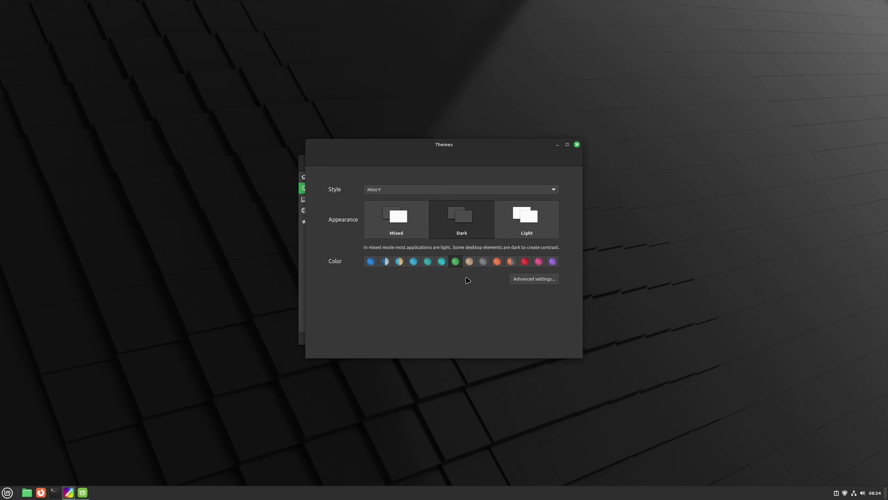
pyautogui.click(576, 144)
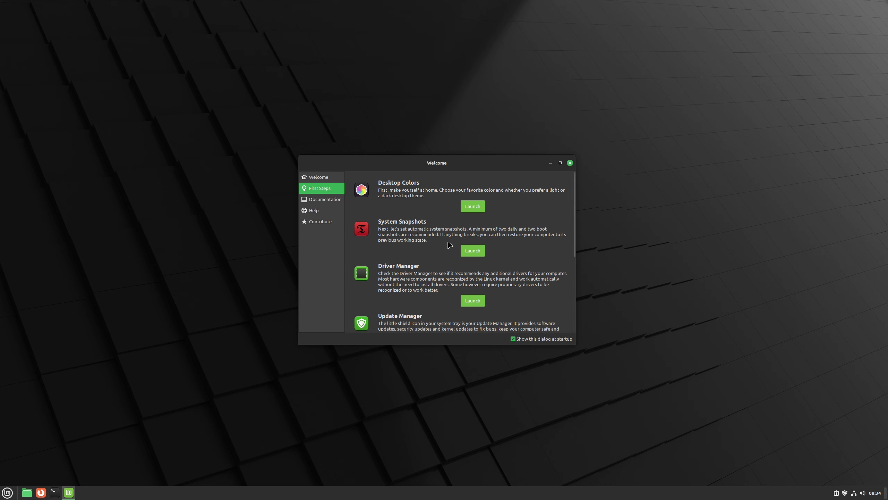
# - Launch System Snapshots, authenticate with the account password, and choose RSYNC as the snapshot type with sda3 as the location
pyautogui.click(473, 251)
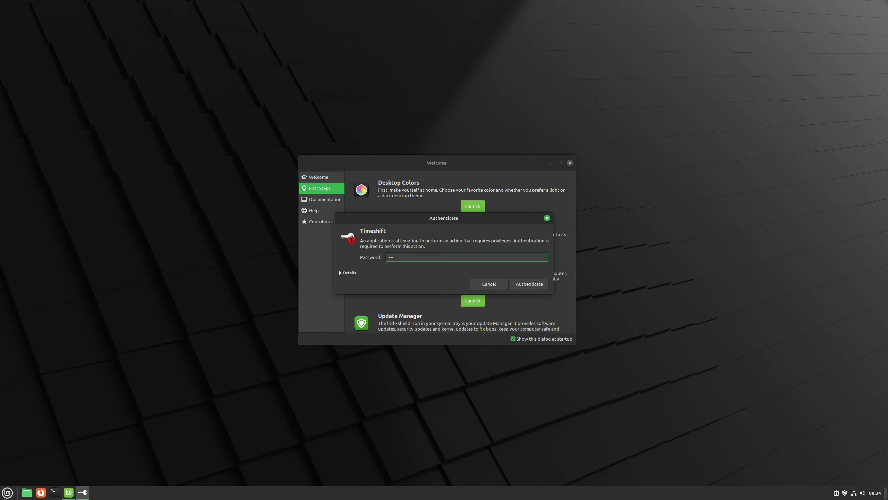
pyautogui.press('Return')
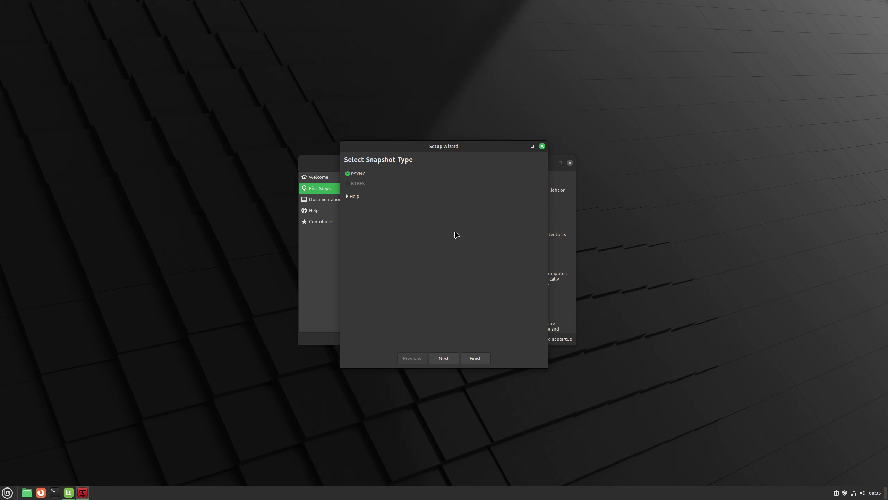
pyautogui.click(445, 360)
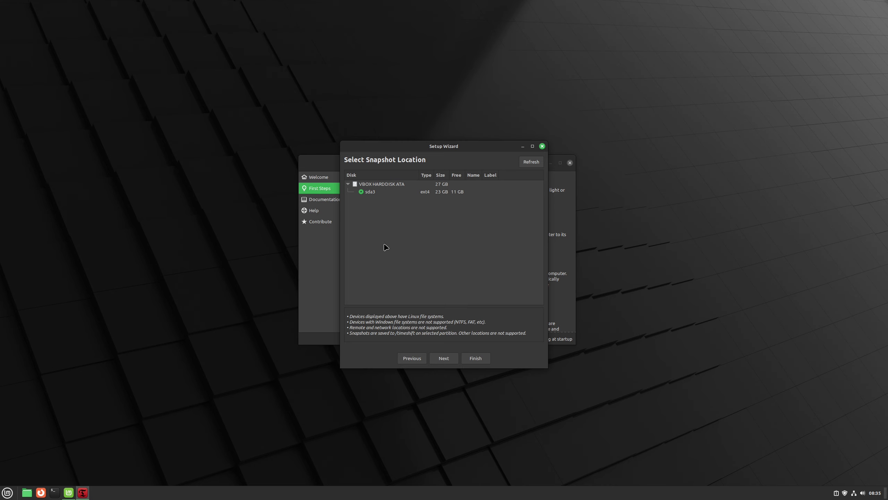
pyautogui.click(371, 193)
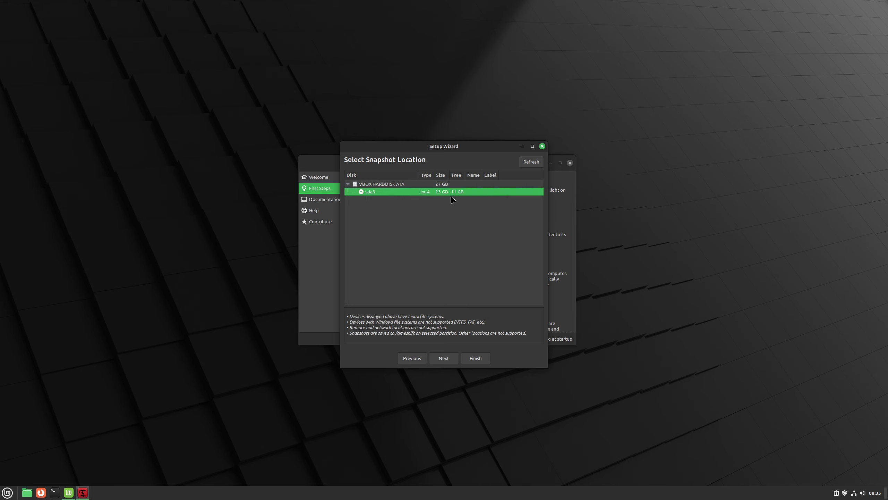
pyautogui.click(444, 358)
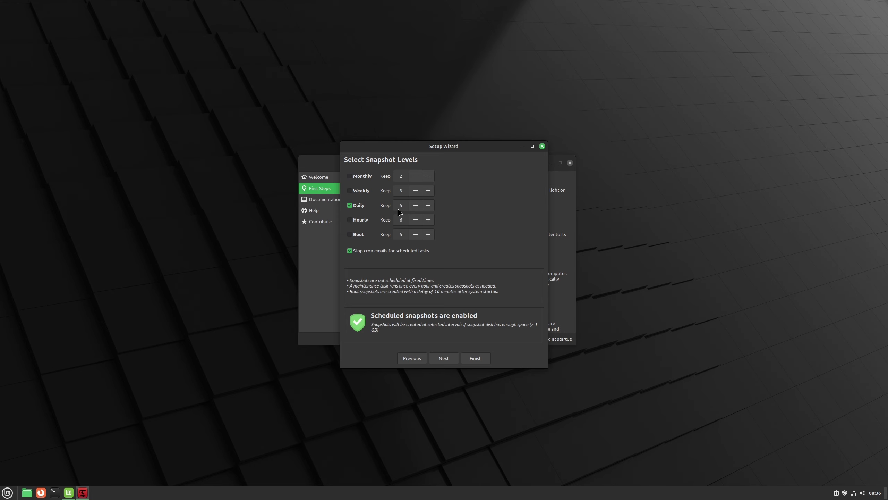
# - Enable weekly snapshots, keep 1 of them, and accept the snapshot levels
pyautogui.click(350, 192)
pyautogui.doubleClick(401, 190)
pyautogui.write('1')
pyautogui.click(444, 358)
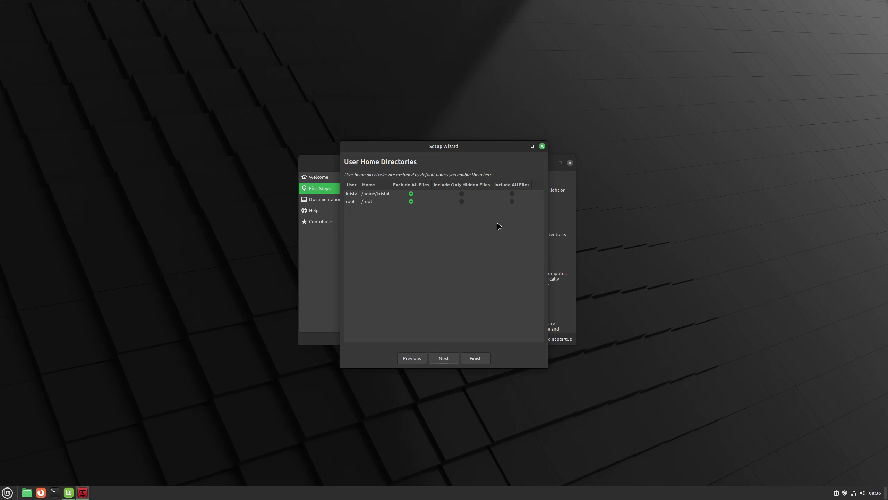
# - Include all files for both the user and root home directories, and finish the snapshot setup wizard
pyautogui.click(512, 193)
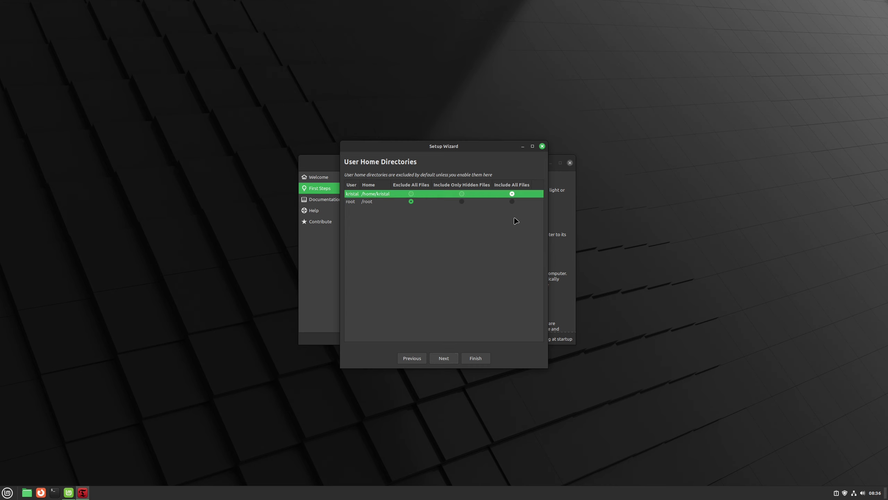
pyautogui.click(512, 201)
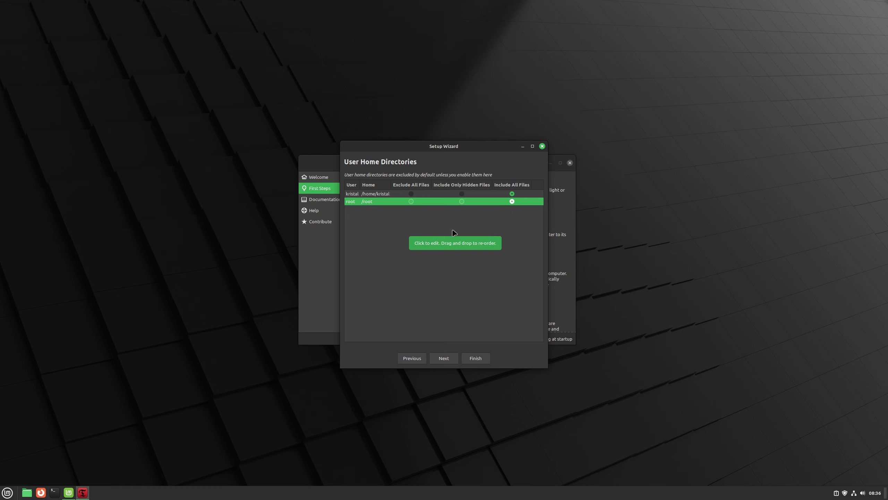
pyautogui.click(445, 359)
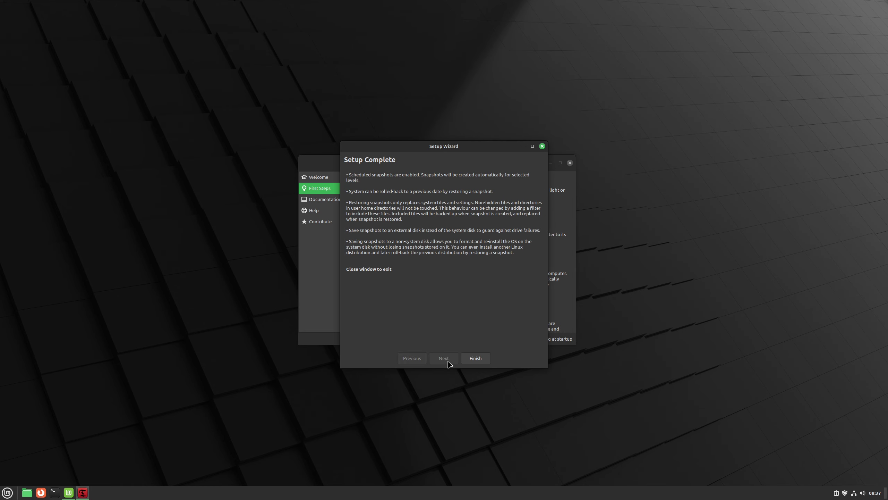
pyautogui.click(472, 360)
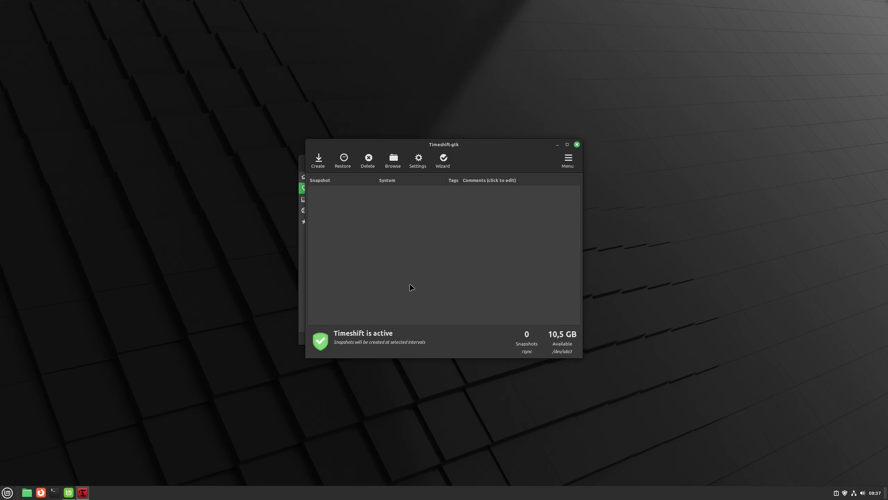
# - Create a system snapshot manually, select it in the list, and dismiss the low disk space notification
pyautogui.click(318, 161)
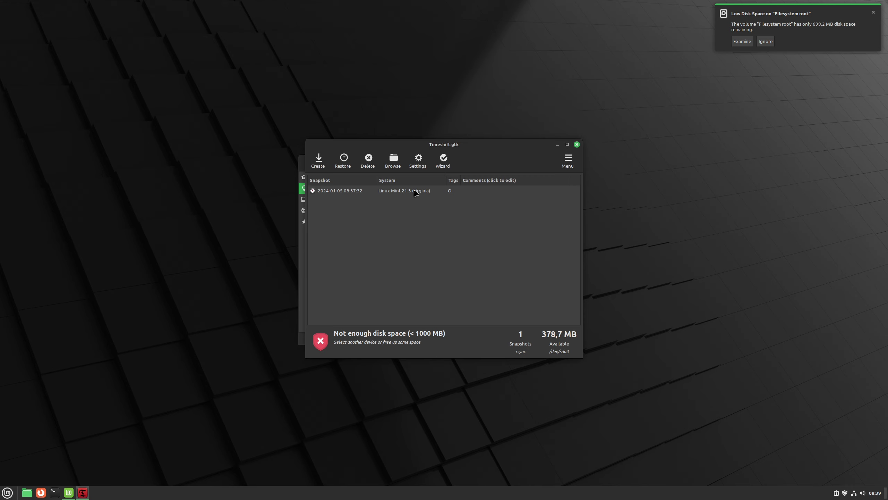
pyautogui.click(415, 193)
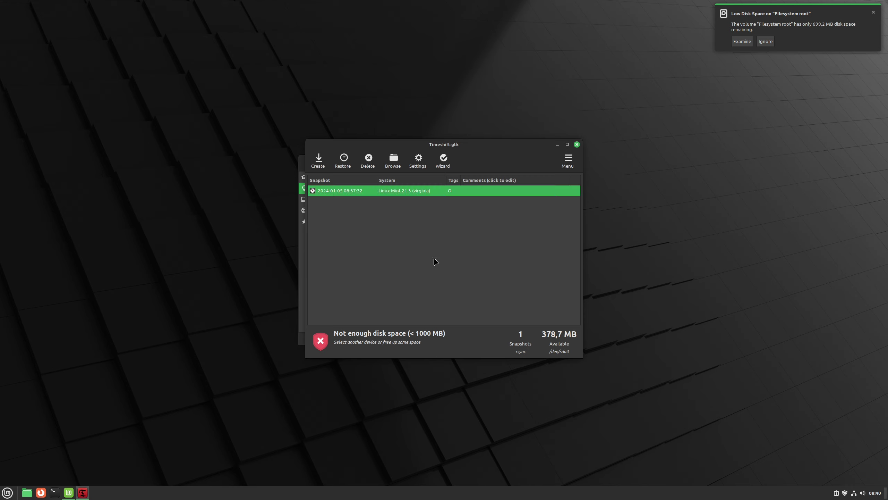
pyautogui.click(874, 12)
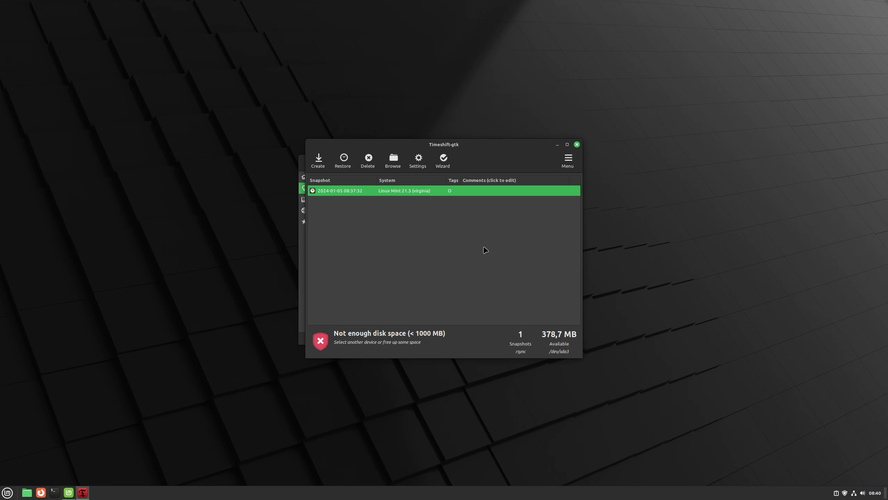
# - Close Timeshift and decline selecting another snapshot device
pyautogui.moveTo(442, 145); pyautogui.dragTo(419, 166)
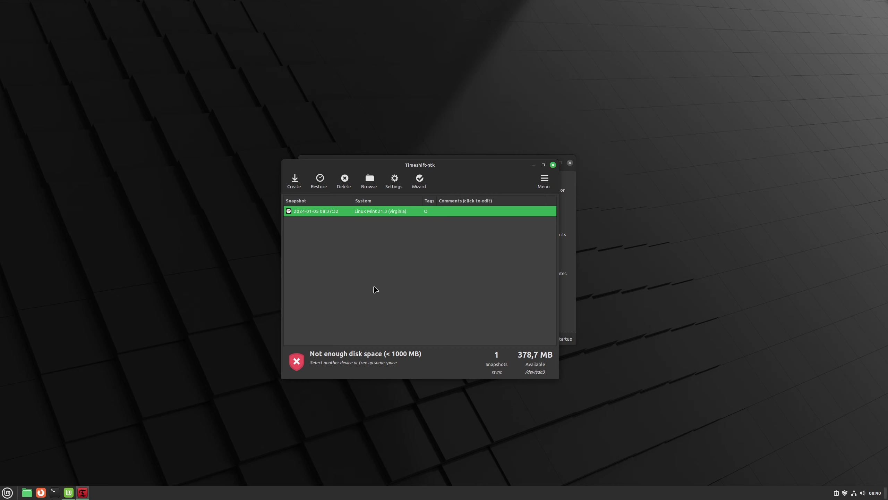
pyautogui.click(553, 164)
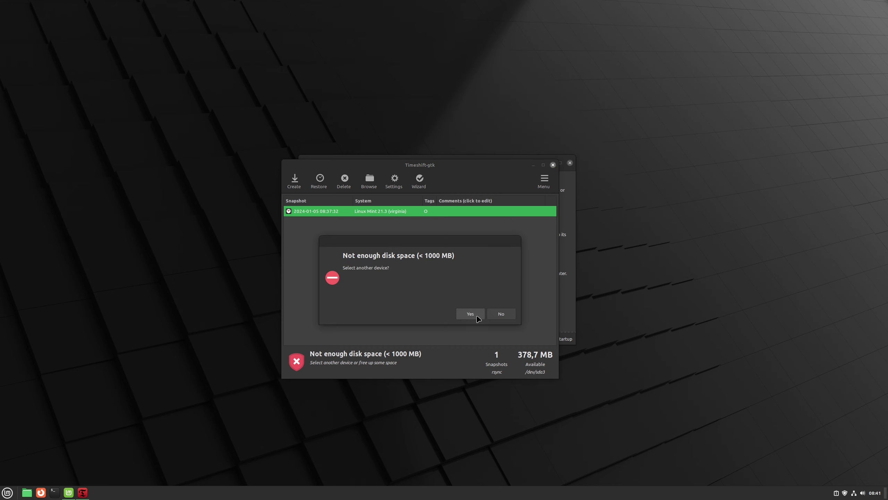
pyautogui.click(501, 316)
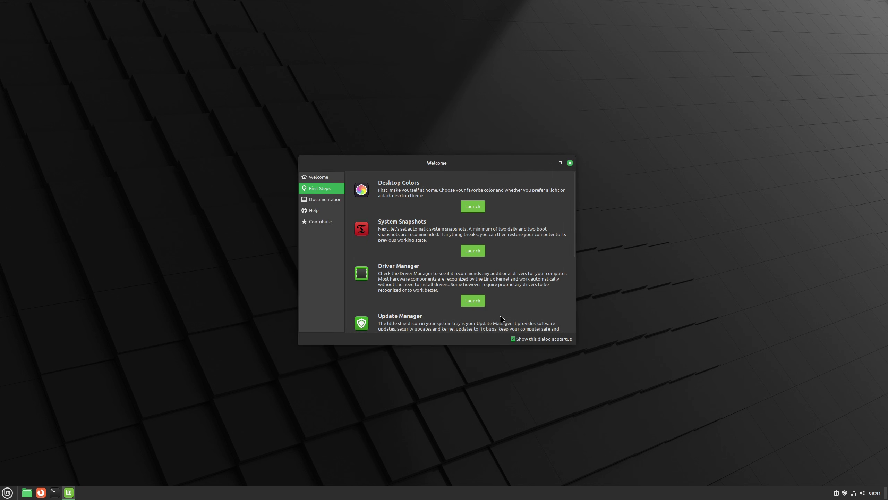
# - Check in Driver Manager whether the computer needs additional drivers, and close it
pyautogui.scroll(-2, 508, 257)
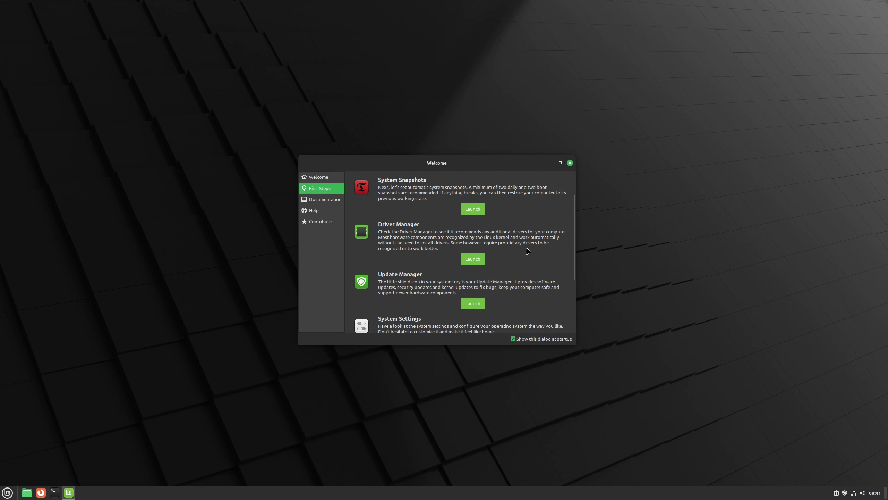
pyautogui.click(470, 260)
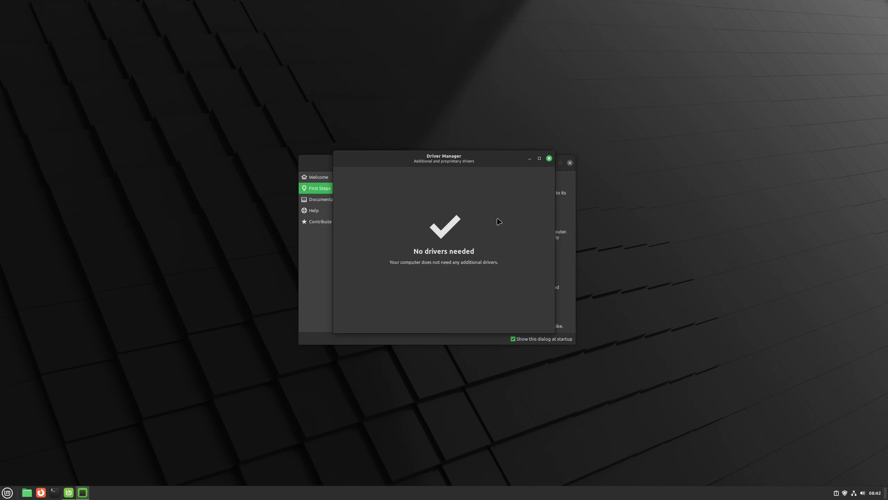
pyautogui.moveTo(551, 163); pyautogui.dragTo(550, 161)
pyautogui.click(549, 156)
# - Launch the Firewall configuration with the account password, enable the firewall for the Home profile, and close its window
pyautogui.scroll(-2, 515, 276)
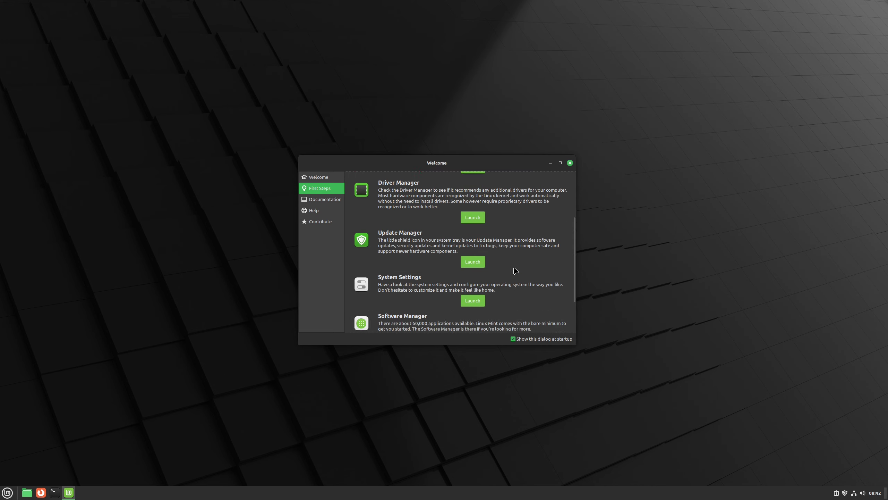
pyautogui.scroll(-2, 531, 277)
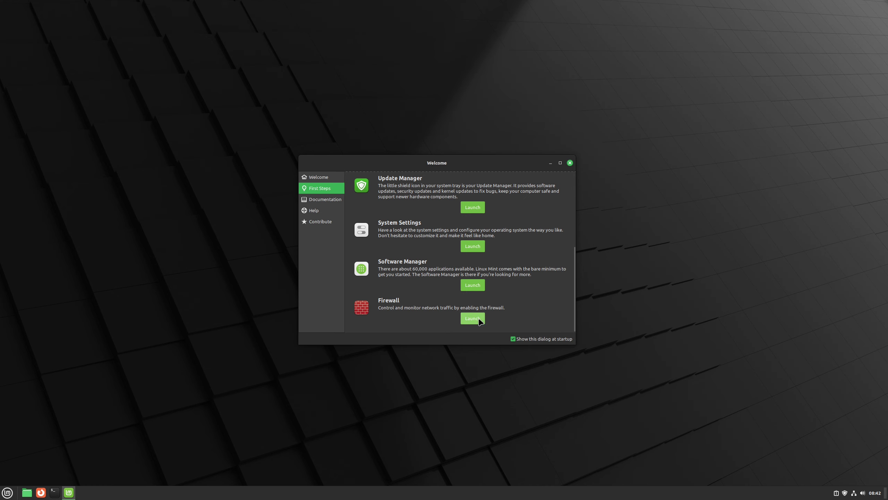
pyautogui.click(479, 320)
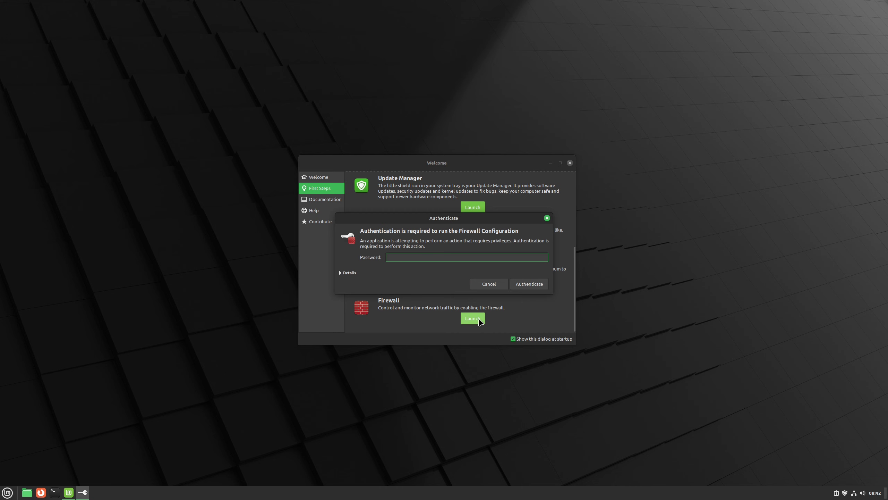
pyautogui.press('Escape')
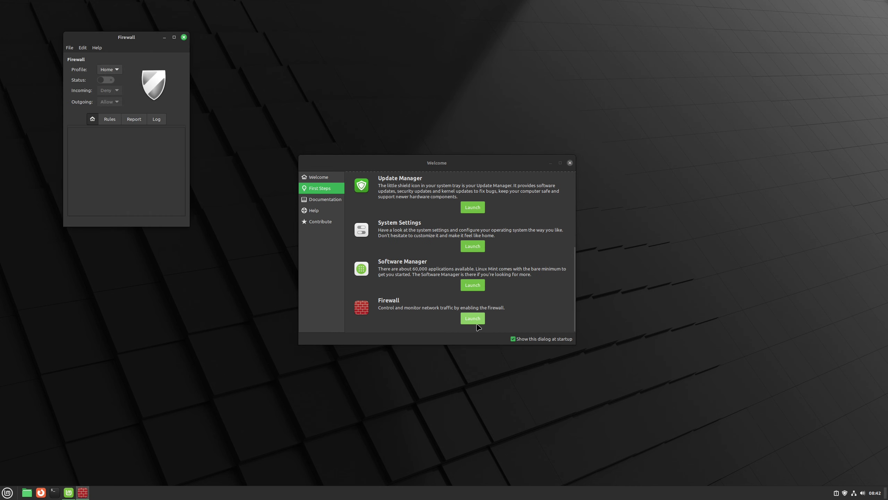
pyautogui.moveTo(118, 36); pyautogui.dragTo(307, 181)
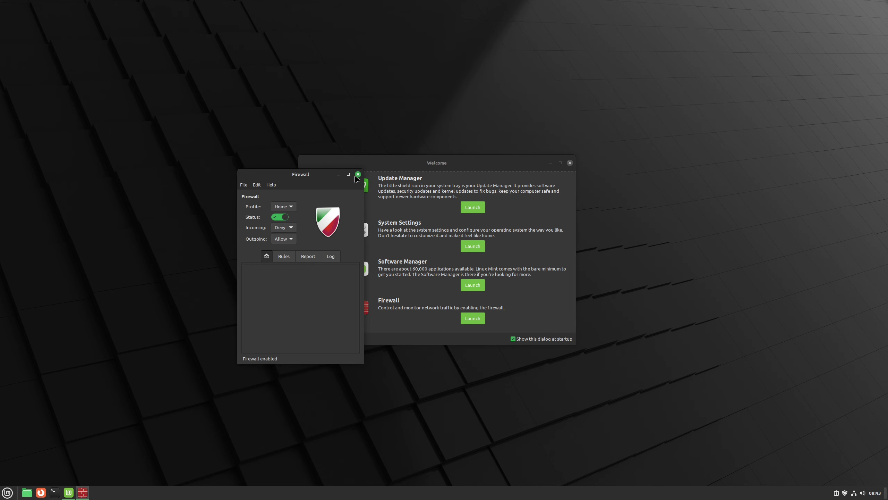
pyautogui.click(358, 174)
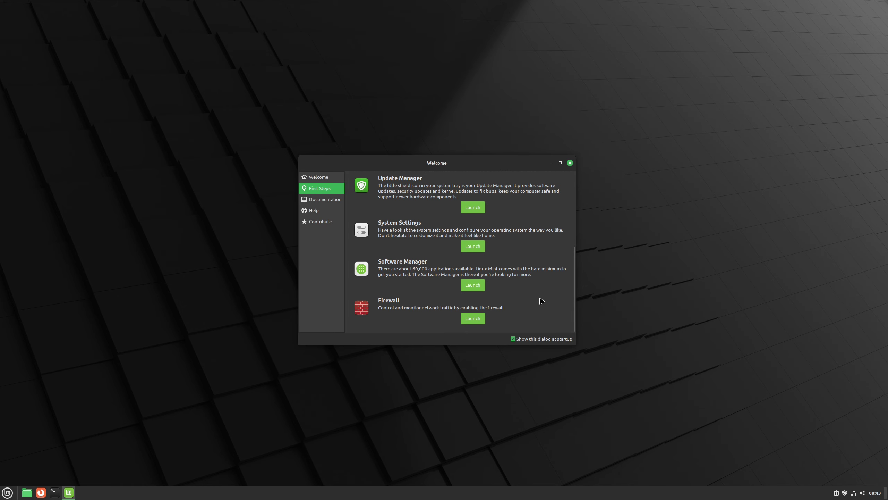
# - Launch Update Manager, refresh the list of available updates, and close it
pyautogui.scroll(3, 537, 296)
pyautogui.scroll(-1, 478, 303)
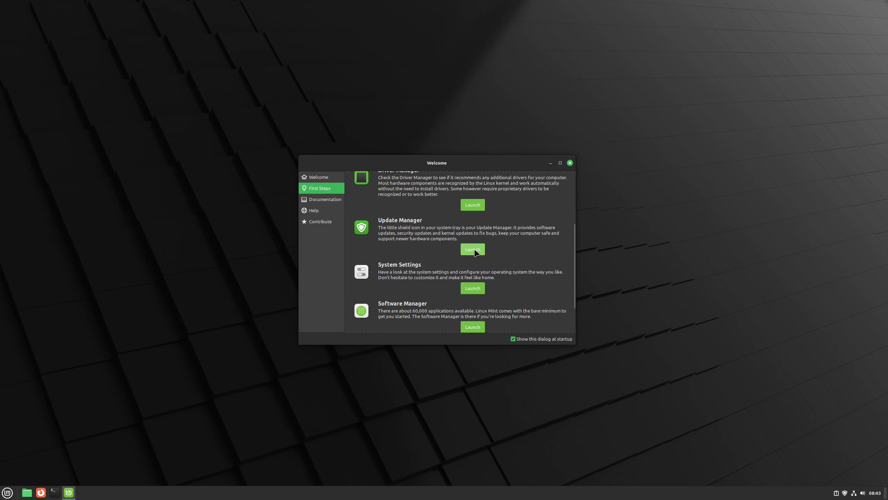
pyautogui.click(472, 249)
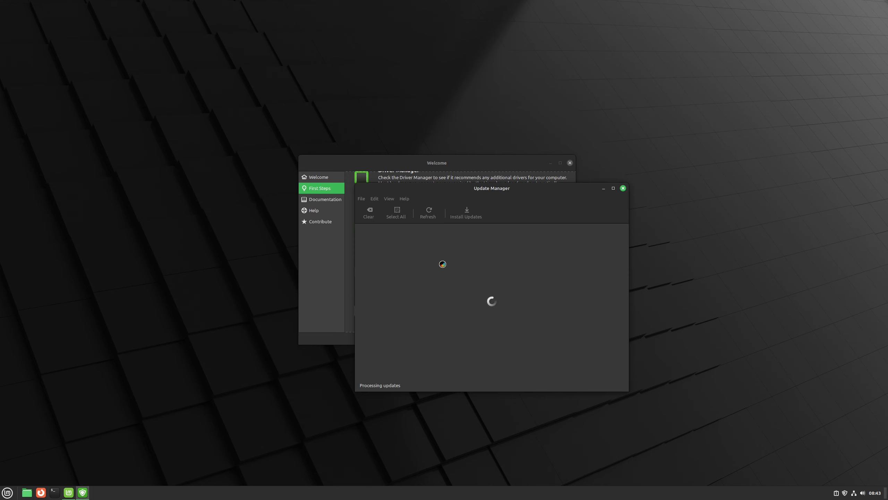
pyautogui.moveTo(448, 194); pyautogui.dragTo(424, 172)
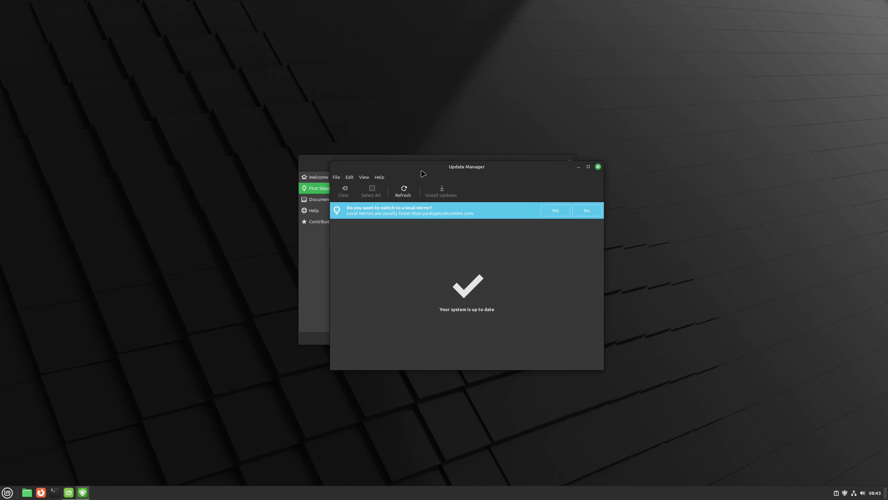
pyautogui.click(404, 191)
pyautogui.click(598, 166)
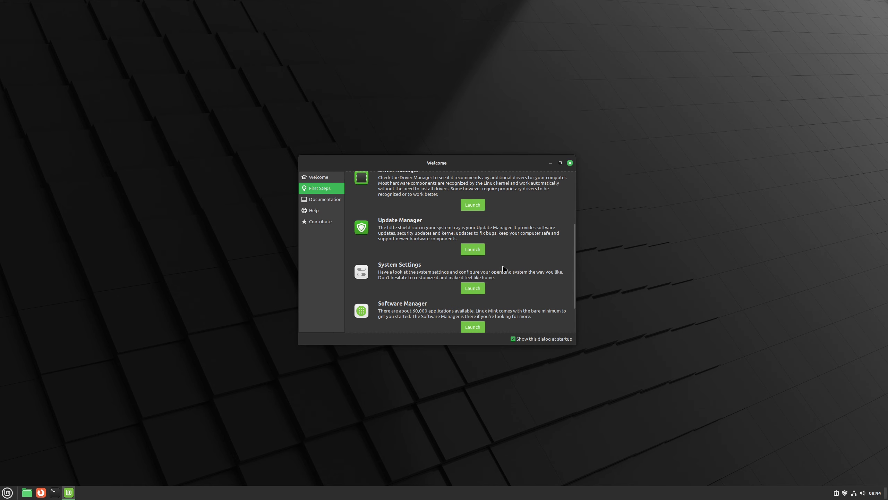
# - Launch System Settings from the first steps list and review the Font Selection settings
pyautogui.scroll(-1, 509, 264)
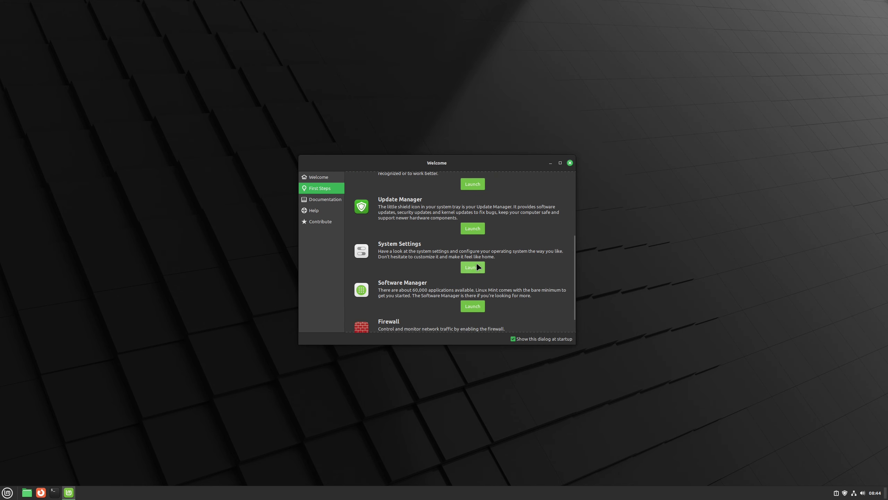
pyautogui.click(472, 268)
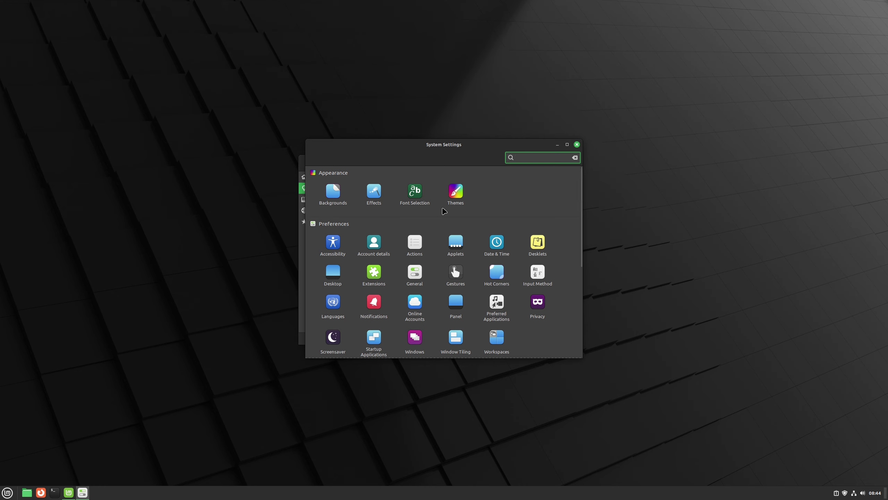
pyautogui.click(419, 192)
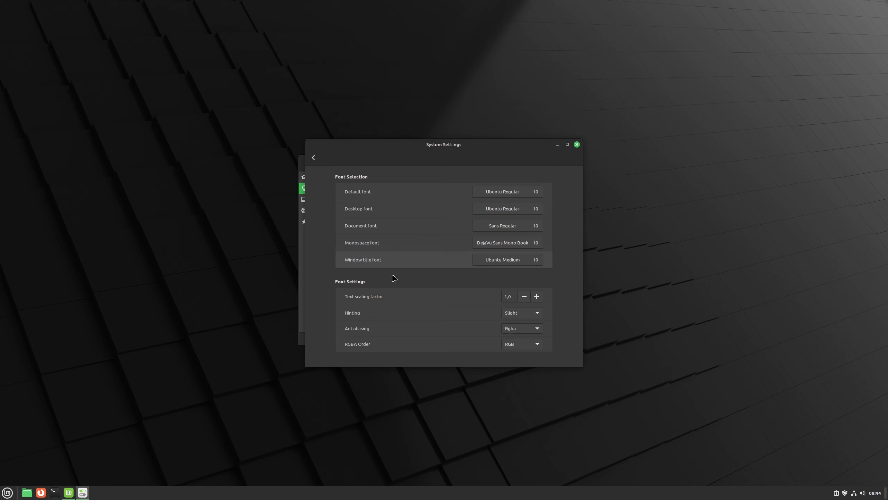
pyautogui.click(313, 157)
# - Review the mouse and touchpad settings under Hardware, and close System Settings
pyautogui.scroll(-10, 451, 279)
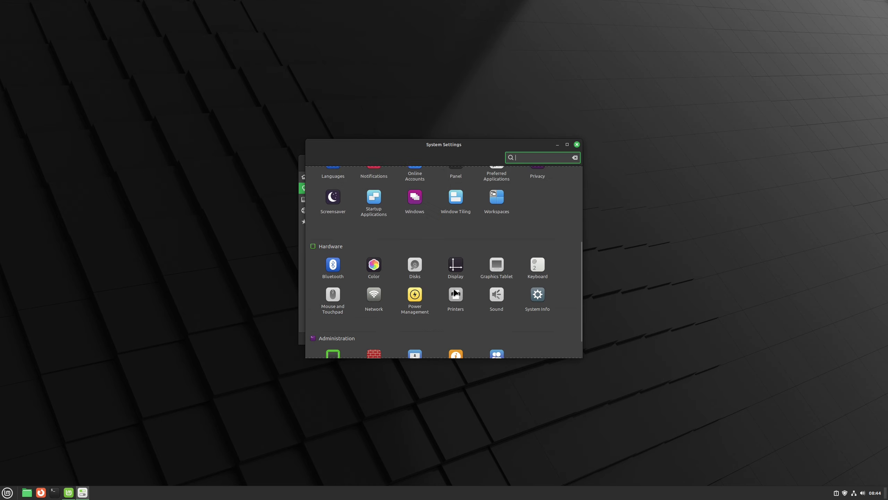
pyautogui.click(335, 273)
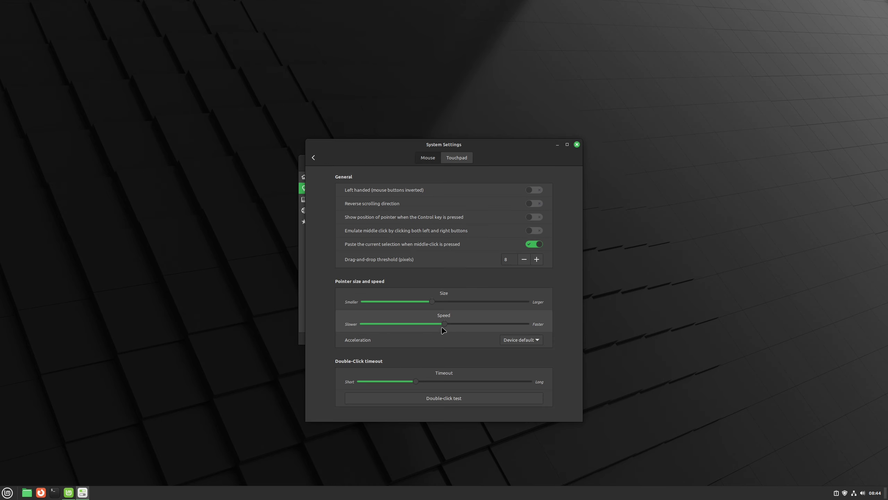
pyautogui.click(457, 163)
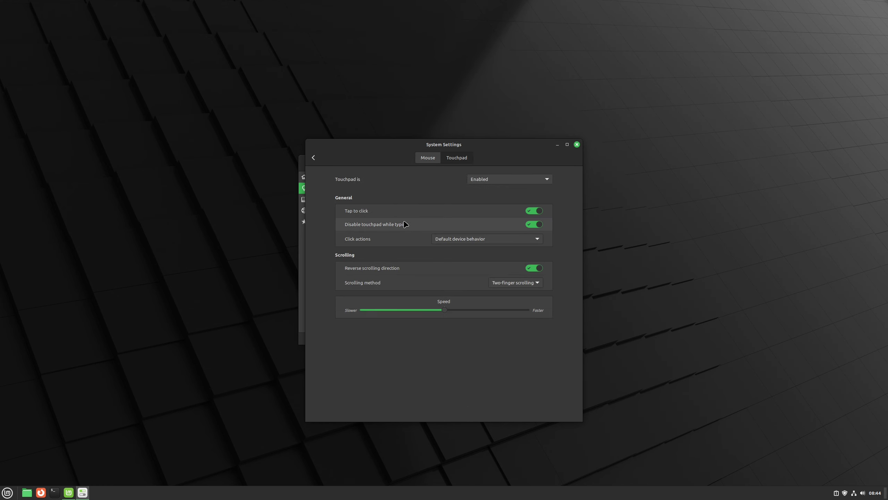
pyautogui.click(576, 144)
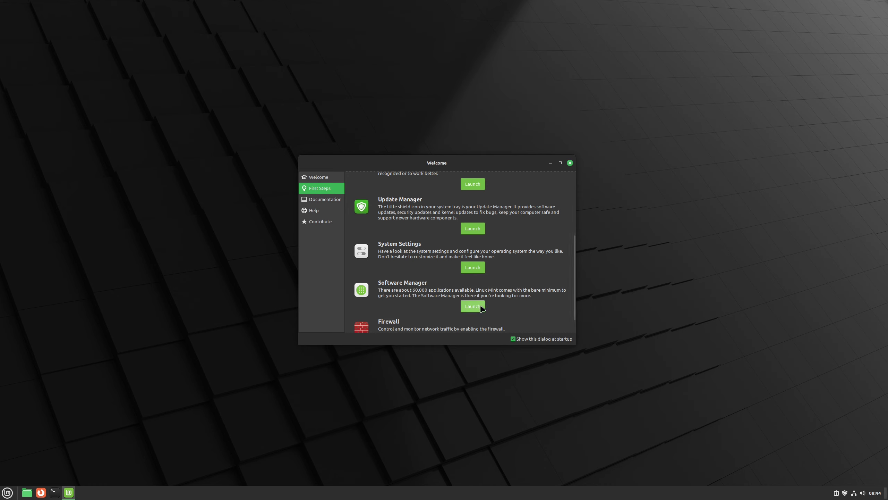
# - Reopen System Settings to look over the available Preferences modules, and close it again
pyautogui.click(486, 269)
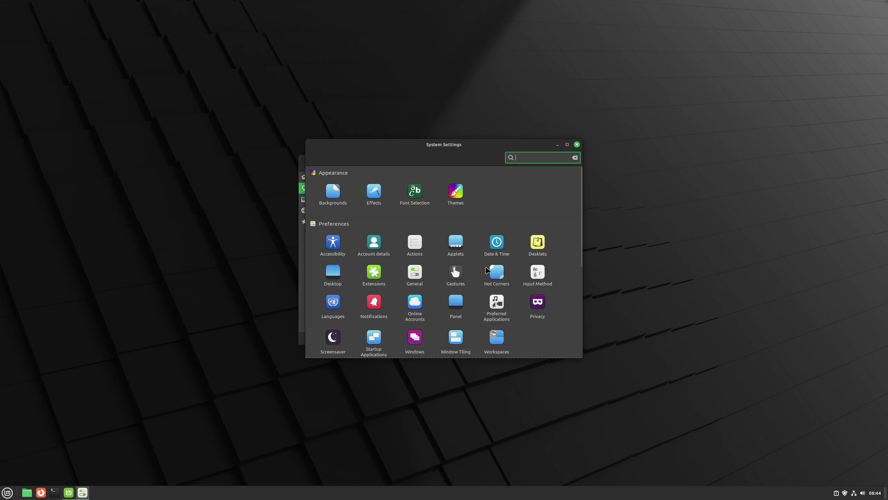
pyautogui.scroll(-2, 551, 302)
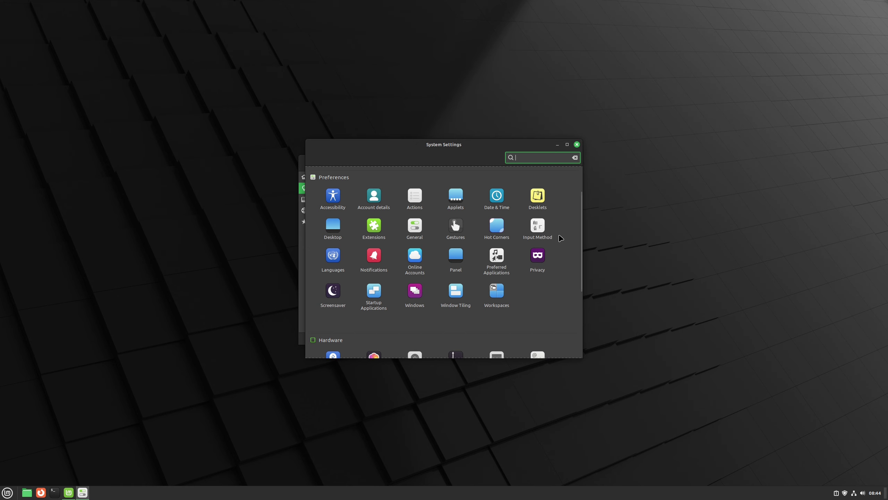
pyautogui.click(576, 144)
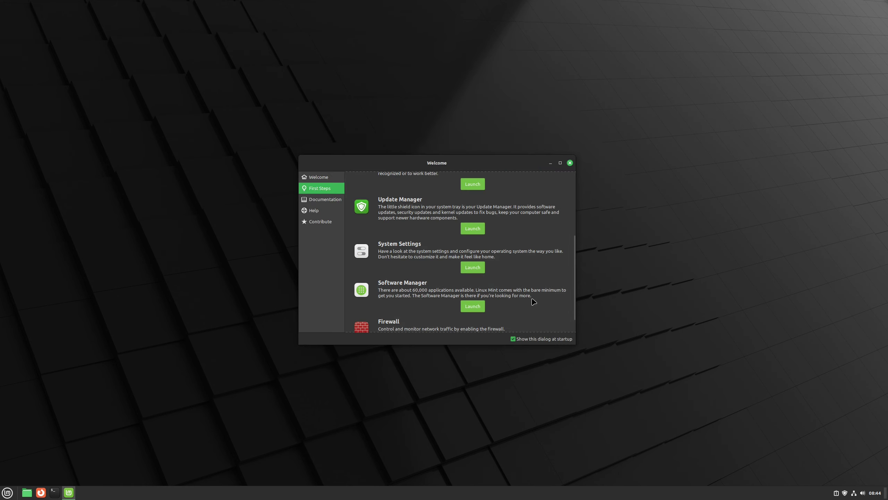
# - Launch Software Manager, maximize its window, and browse the featured applications, categories and top-rated programs
pyautogui.scroll(2, 528, 270)
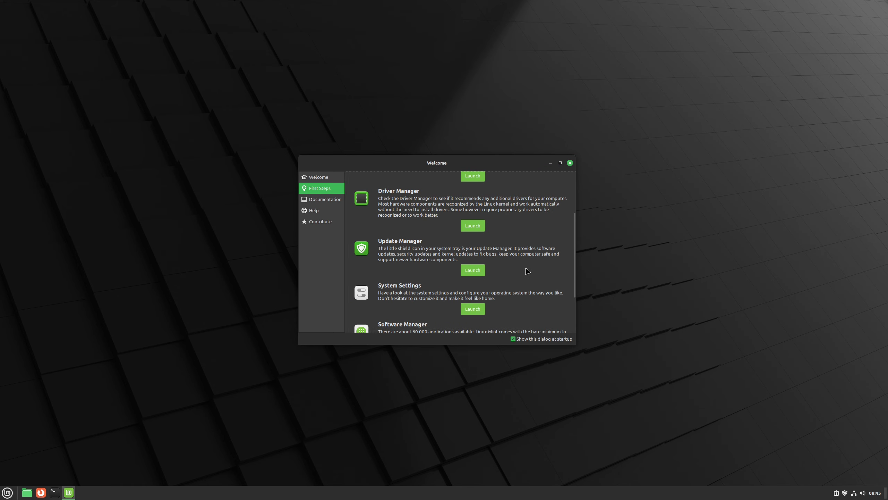
pyautogui.scroll(4, 527, 271)
pyautogui.scroll(-8, 499, 280)
pyautogui.click(473, 287)
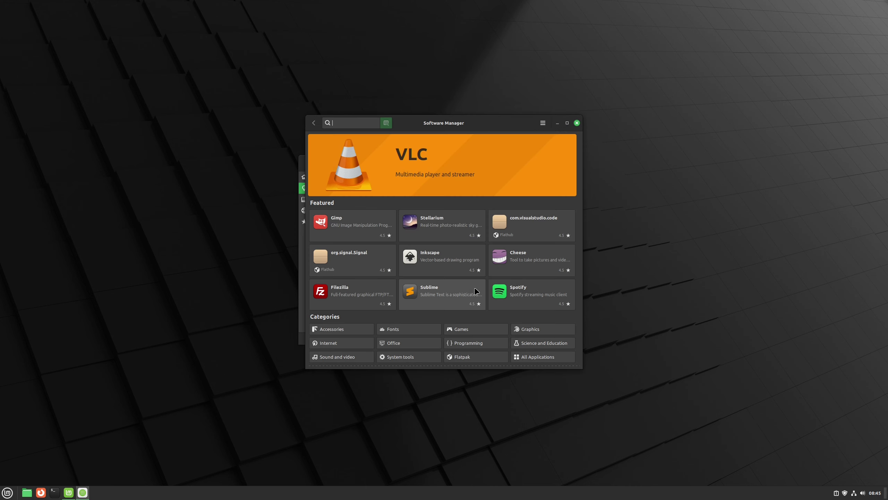
pyautogui.doubleClick(448, 122)
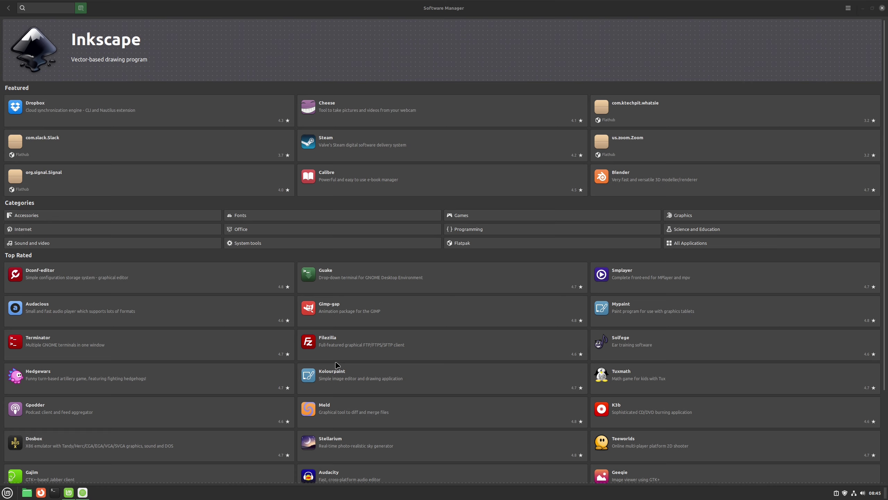
pyautogui.scroll(-3, 387, 364)
pyautogui.scroll(-1, 387, 364)
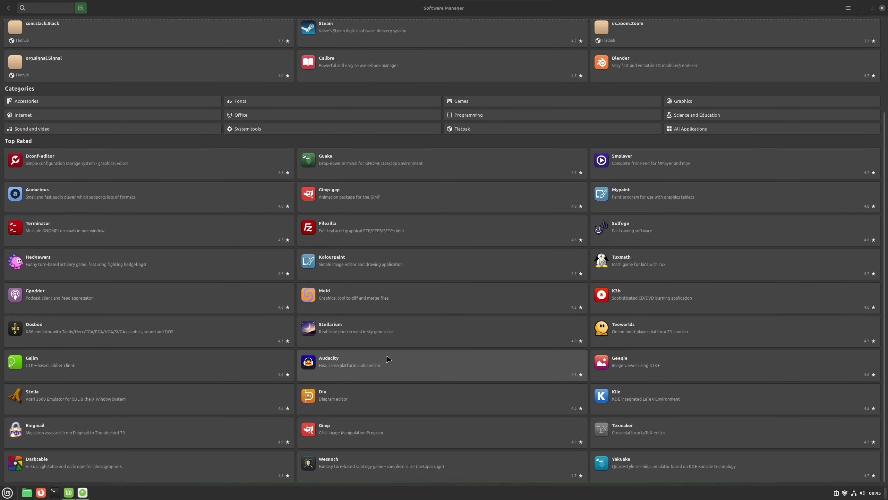
pyautogui.scroll(4, 387, 364)
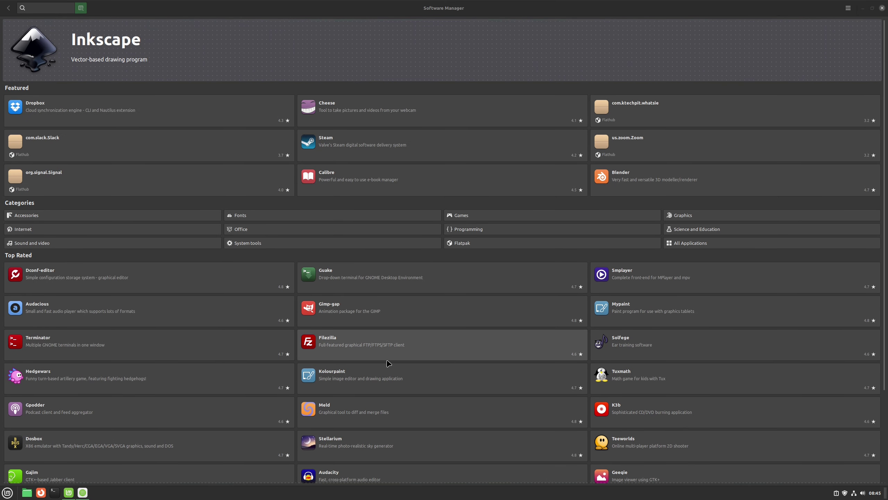
# - View the Steam package's details page in Software Manager, and close Software Manager
pyautogui.click(325, 150)
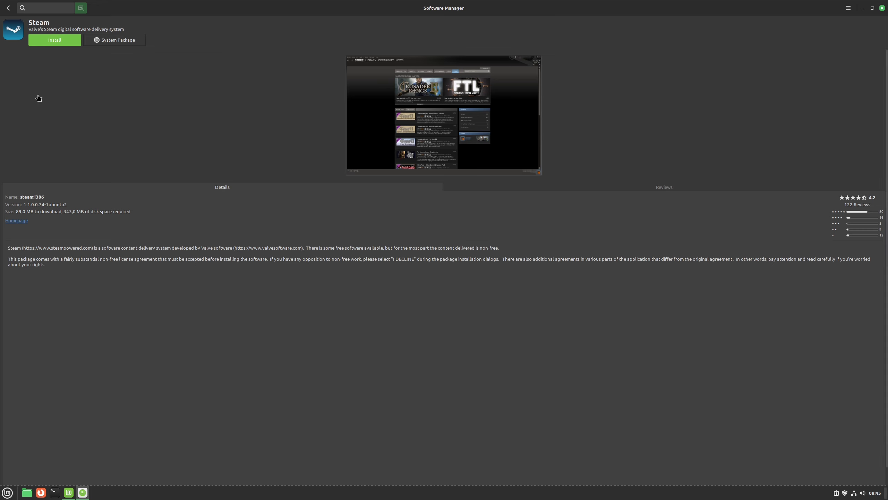
pyautogui.click(9, 8)
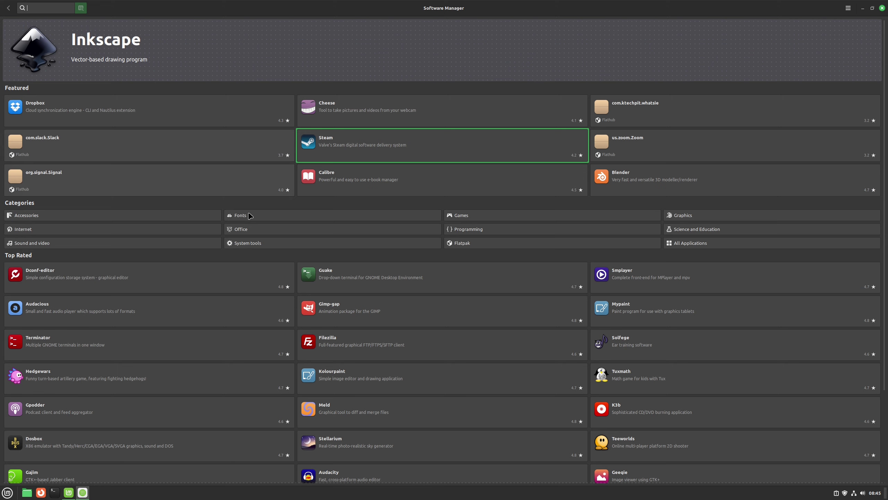
pyautogui.click(882, 8)
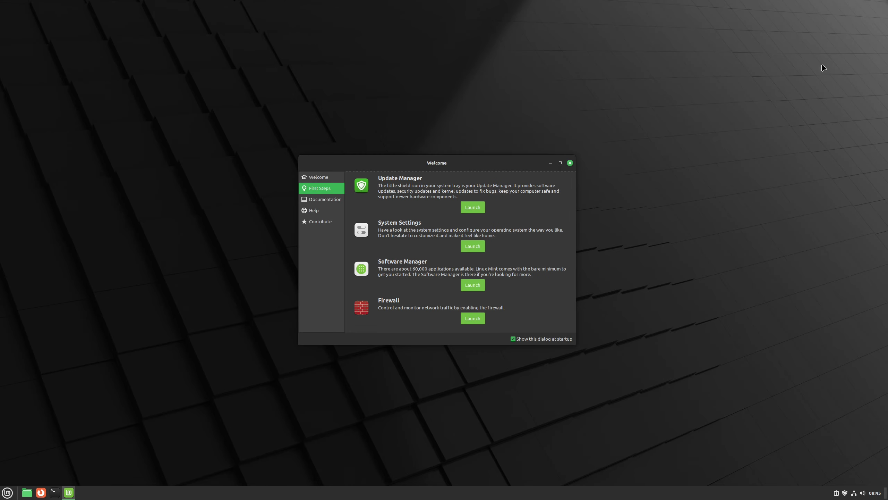
pyautogui.scroll(5, 517, 292)
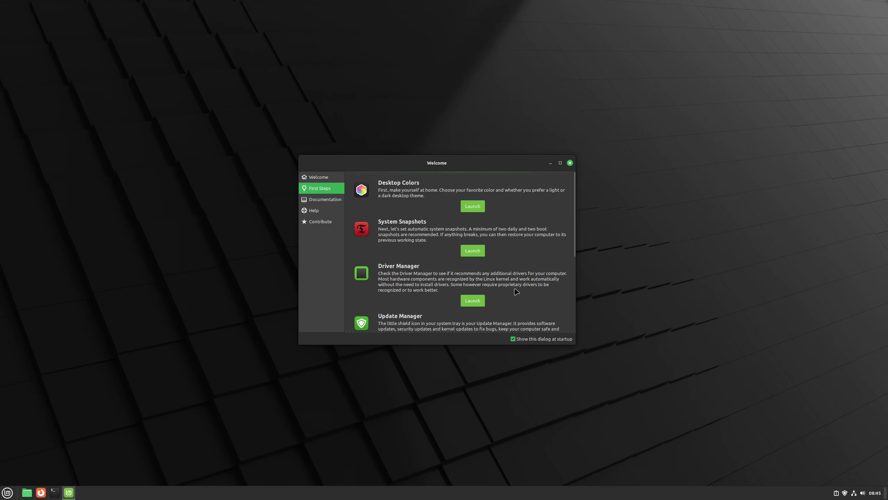